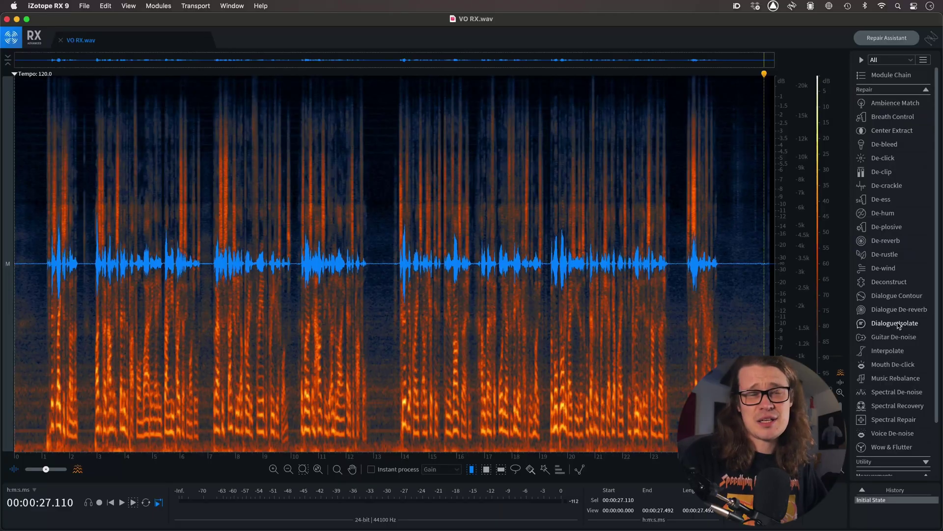
- Render Dialogue Isolate on the voice-over with dialogue gain 0 dB, noise gain -Inf, sensitivity 5.0, ambience preservation 0% and Best quality
{"action": "left_click", "coordinate": [899, 325]}
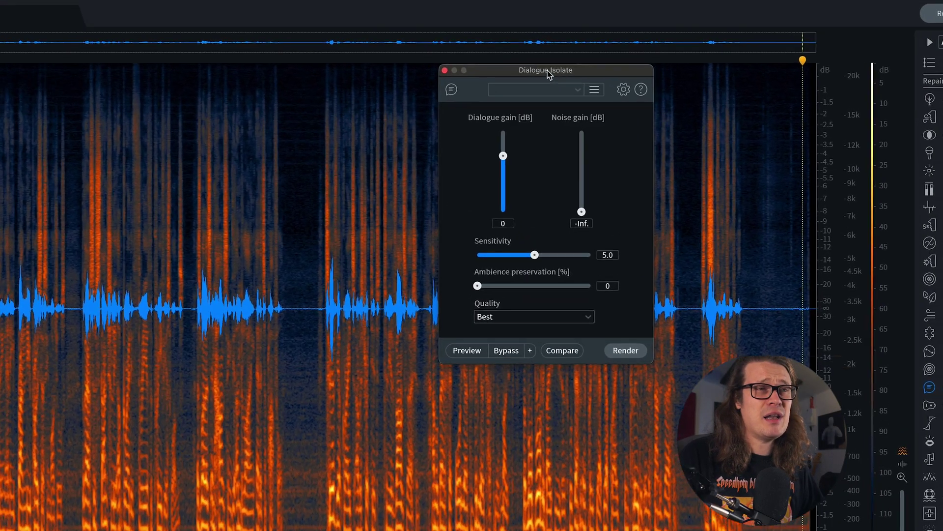
{"action": "left_click_drag", "start_coordinate": [570, 81], "coordinate": [536, 82]}
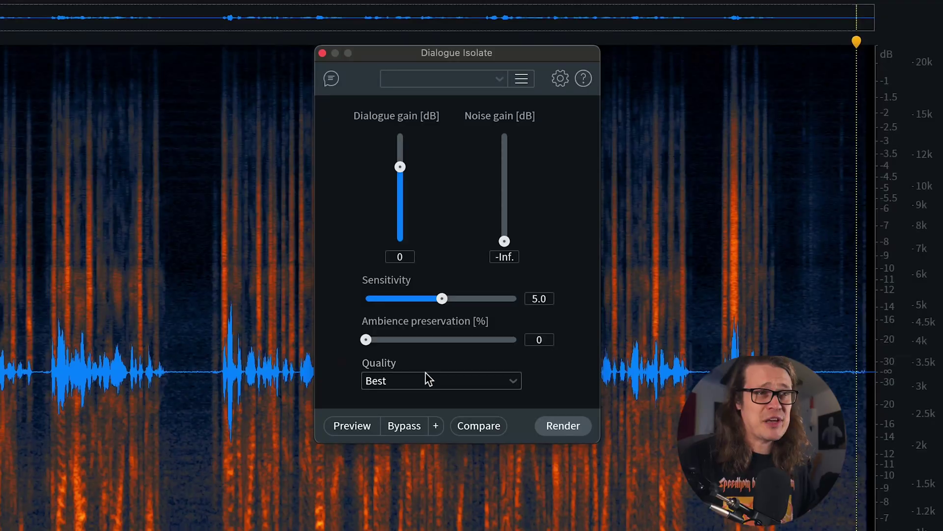
{"action": "left_click", "coordinate": [429, 378]}
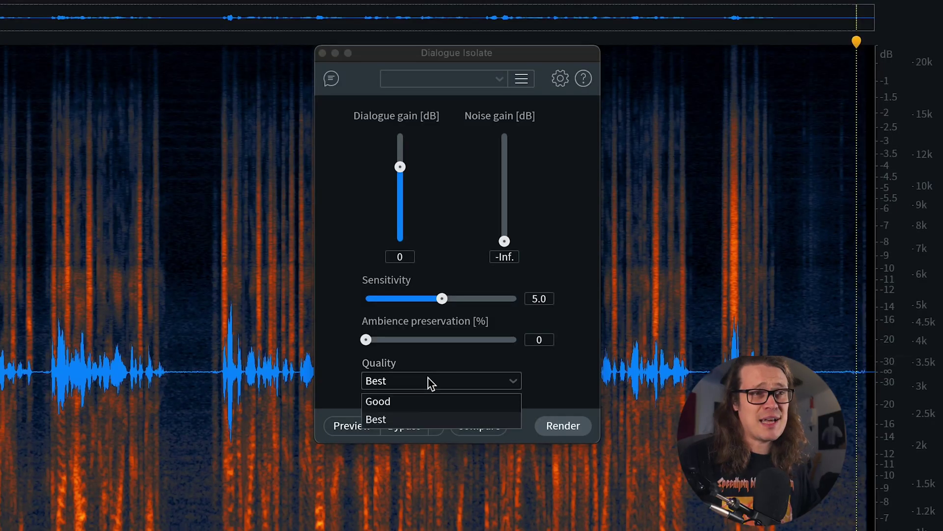
{"action": "left_click", "coordinate": [415, 415]}
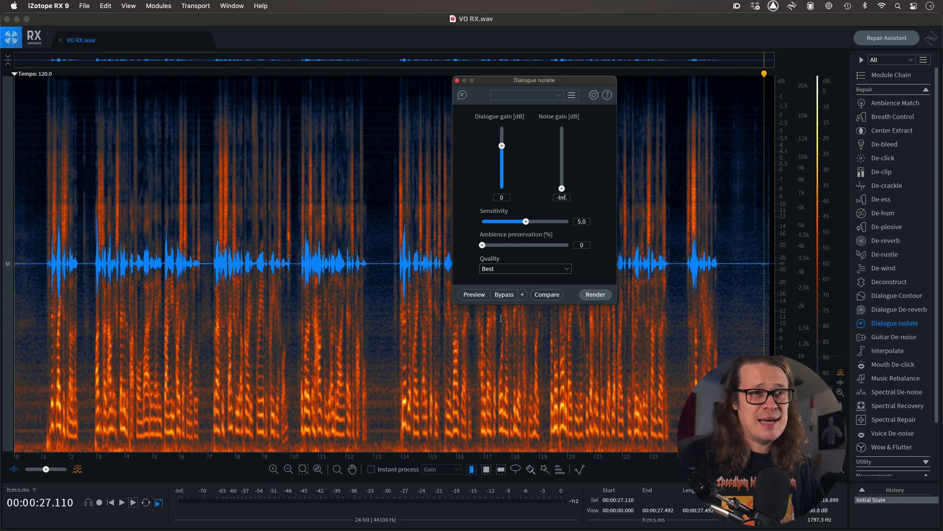
{"action": "left_click", "coordinate": [596, 295]}
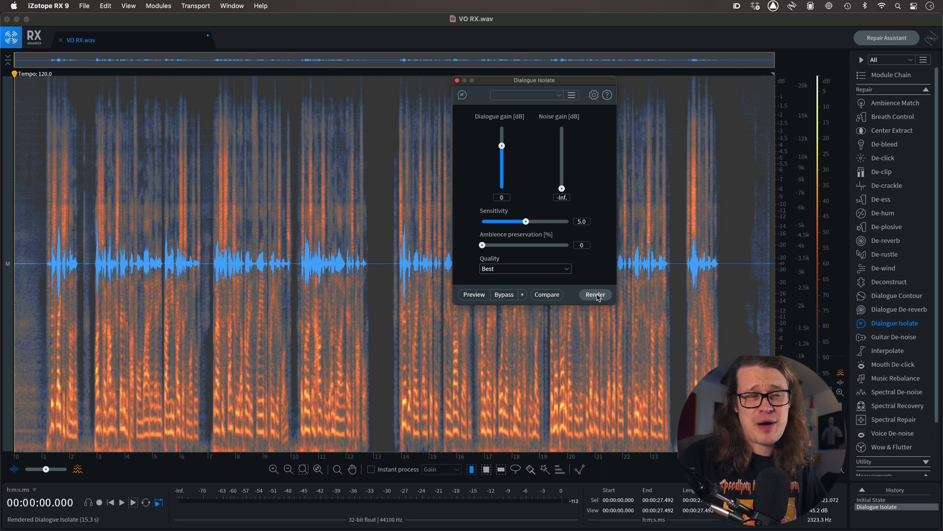
- Compare the original recording with the Dialogue Isolate result by switching history states and playing back the voice-over
{"action": "left_click", "coordinate": [376, 281]}
{"action": "left_click_drag", "start_coordinate": [370, 264], "coordinate": [389, 265]}
{"action": "left_click", "coordinate": [389, 265]}
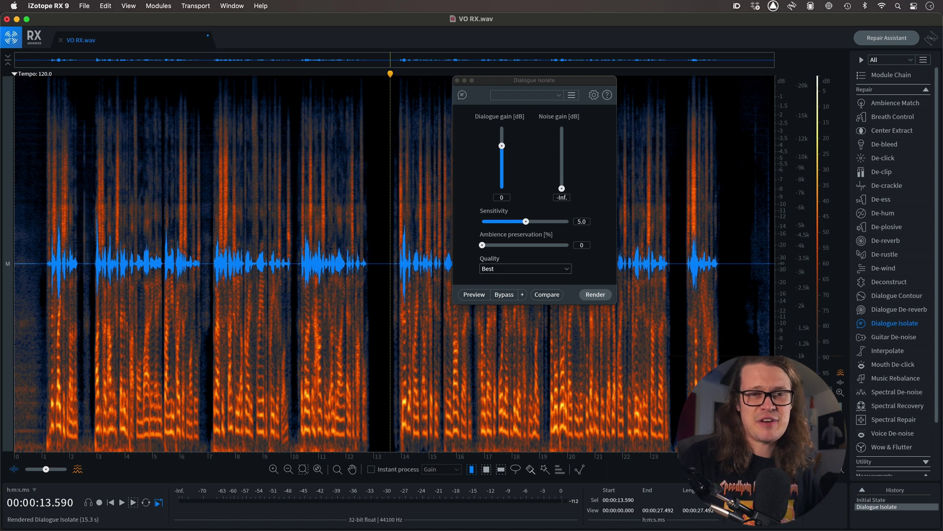
{"action": "left_click", "coordinate": [876, 499]}
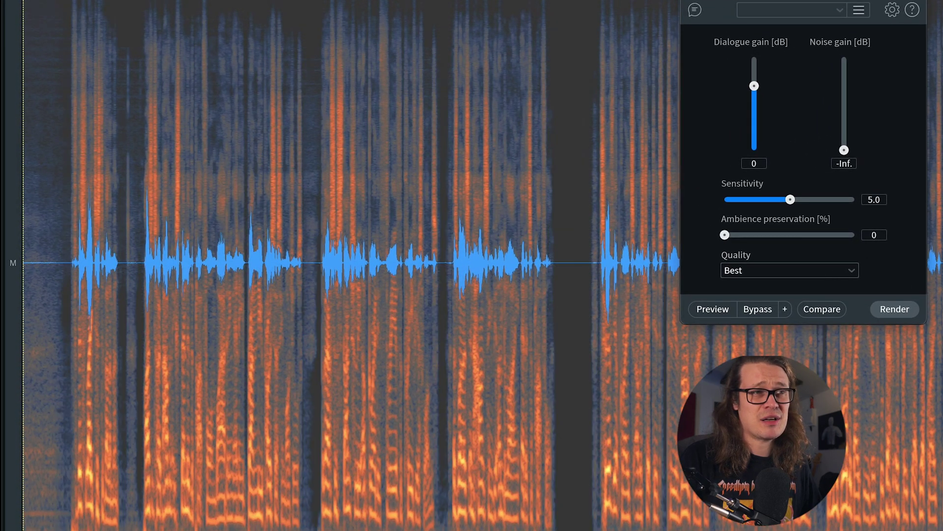
{"action": "left_click", "coordinate": [56, 337]}
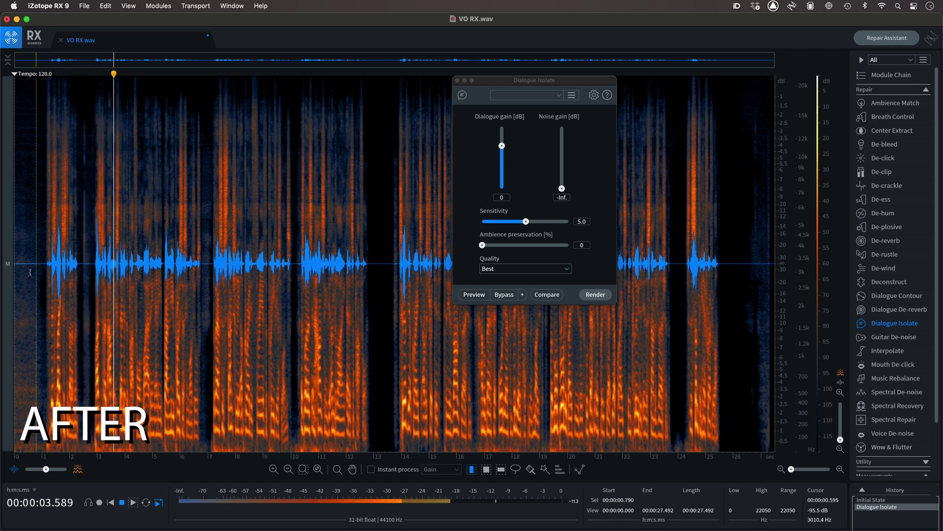
{"action": "left_click", "coordinate": [879, 500]}
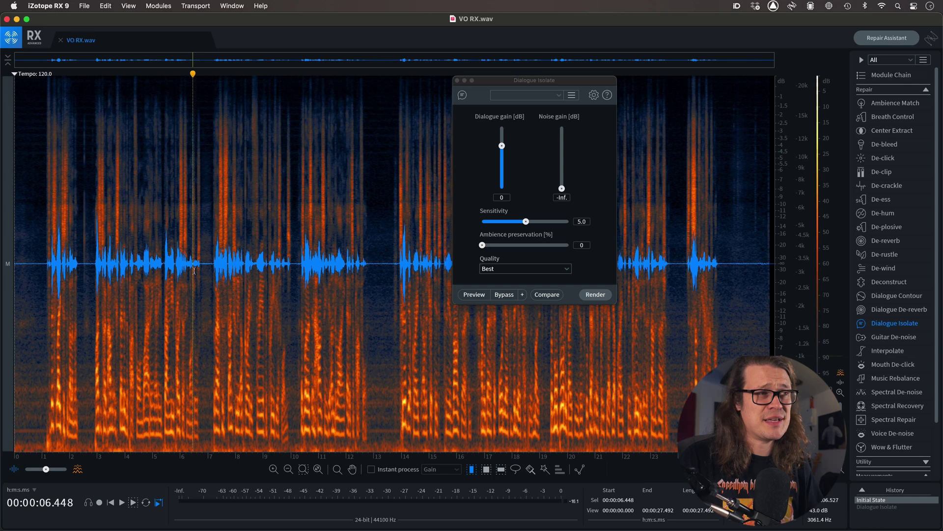
{"action": "left_click", "coordinate": [171, 265]}
{"action": "key", "text": "space"}
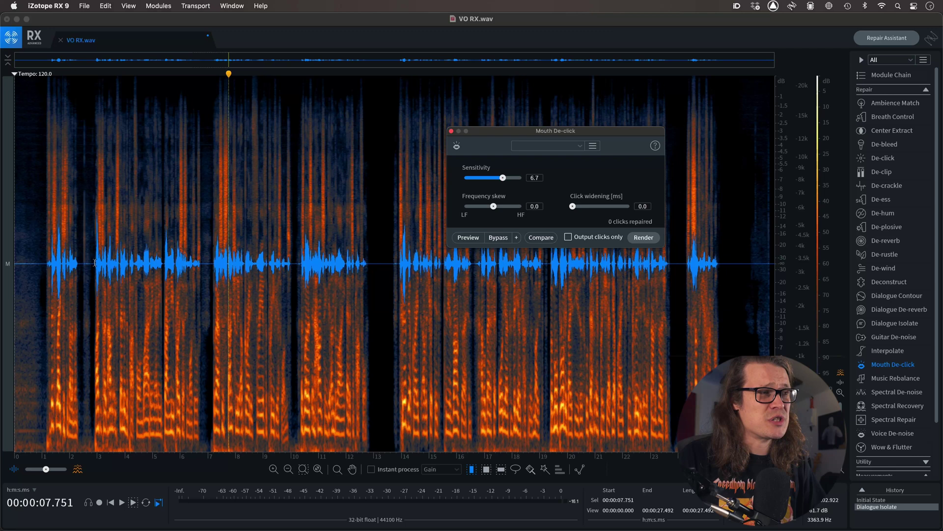
- Listen to the isolated dialogue from about 3.0 s and again from about 3.6 s for mouth clicks
{"action": "left_click", "coordinate": [96, 263]}
{"action": "key", "text": "space"}
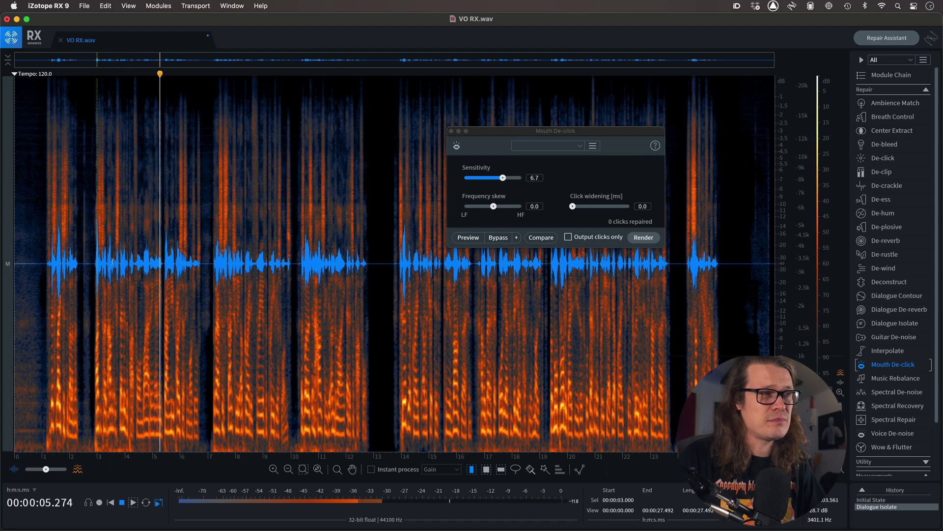
{"action": "key", "text": "space"}
{"action": "left_click", "coordinate": [115, 263]}
{"action": "key", "text": "space"}
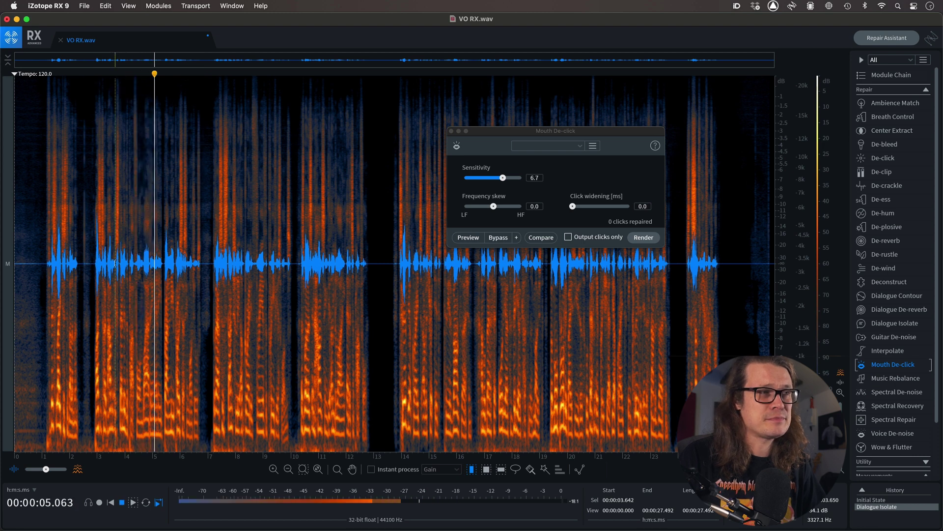
{"action": "key", "text": "space"}
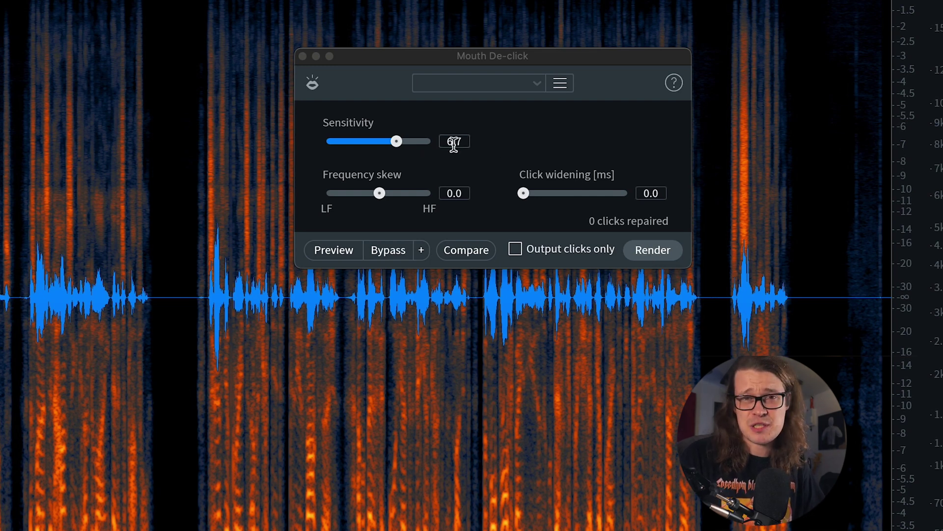
- Render Mouth De-click twice over the whole file at sensitivity 6.7 and play back the result from 2.85 s
{"action": "left_click", "coordinate": [649, 251]}
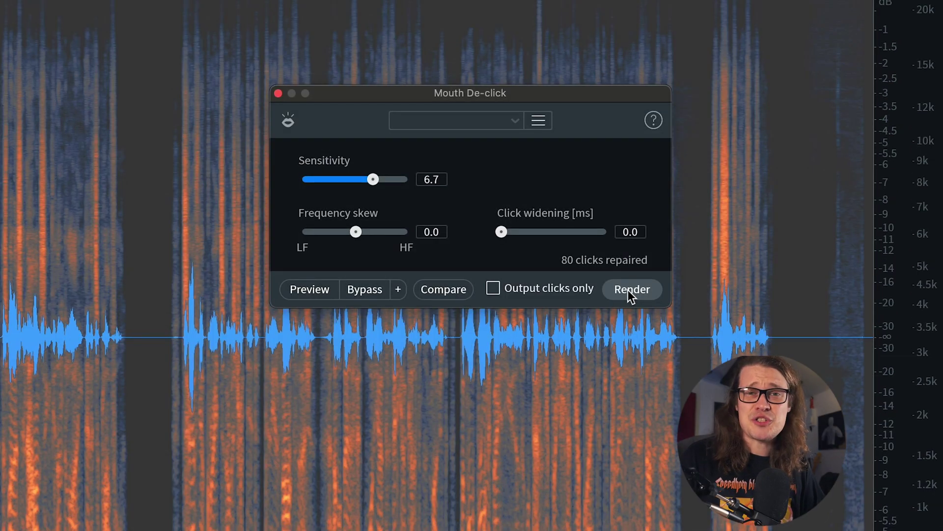
{"action": "left_click", "coordinate": [628, 290]}
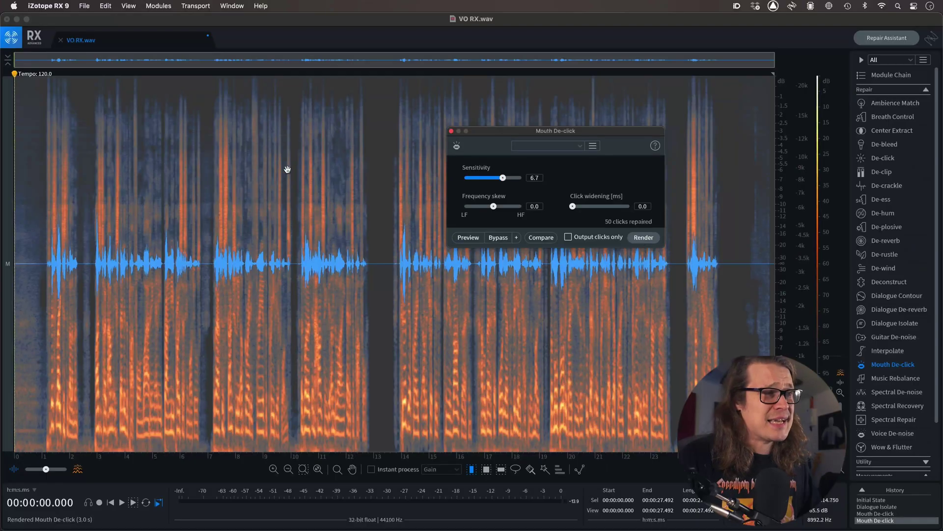
{"action": "left_click", "coordinate": [93, 244]}
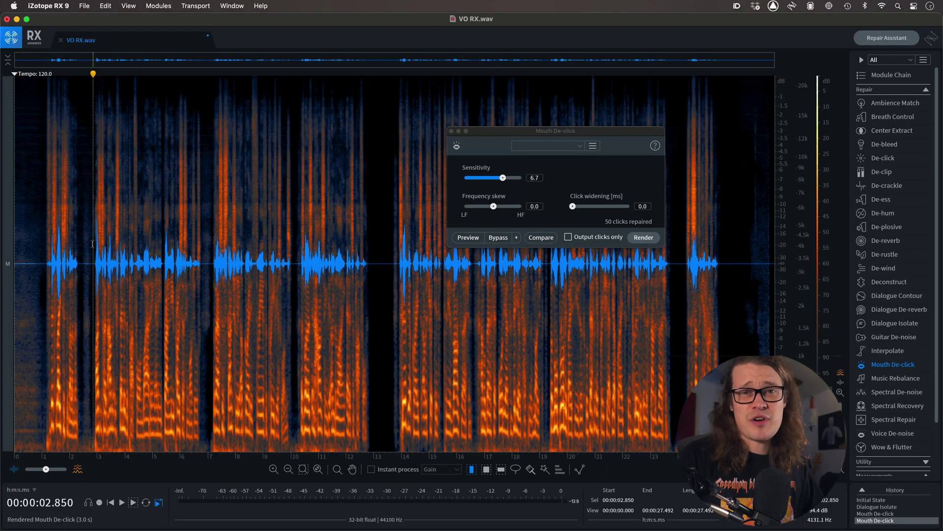
{"action": "key", "text": "space"}
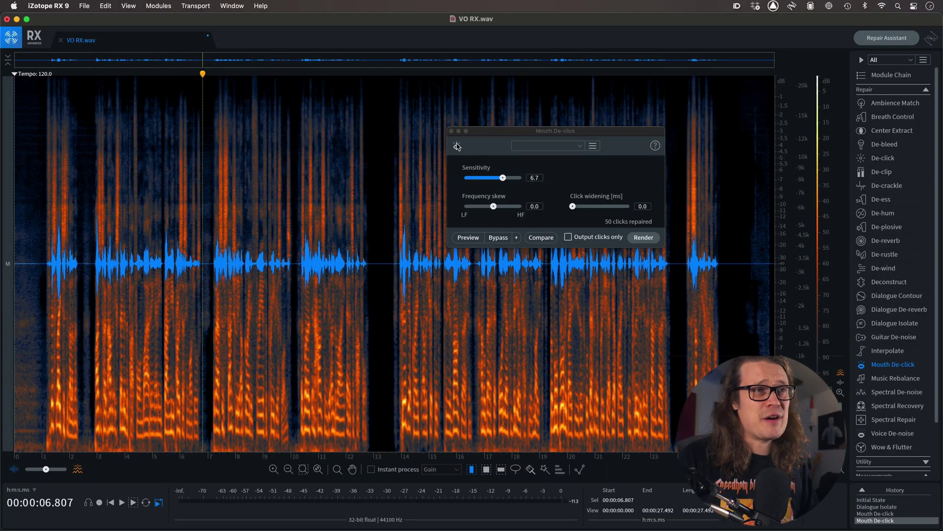
- Close the Mouth De-click window and listen to the opening phrase from 1.0 s
{"action": "left_click", "coordinate": [451, 132]}
{"action": "left_click", "coordinate": [41, 287]}
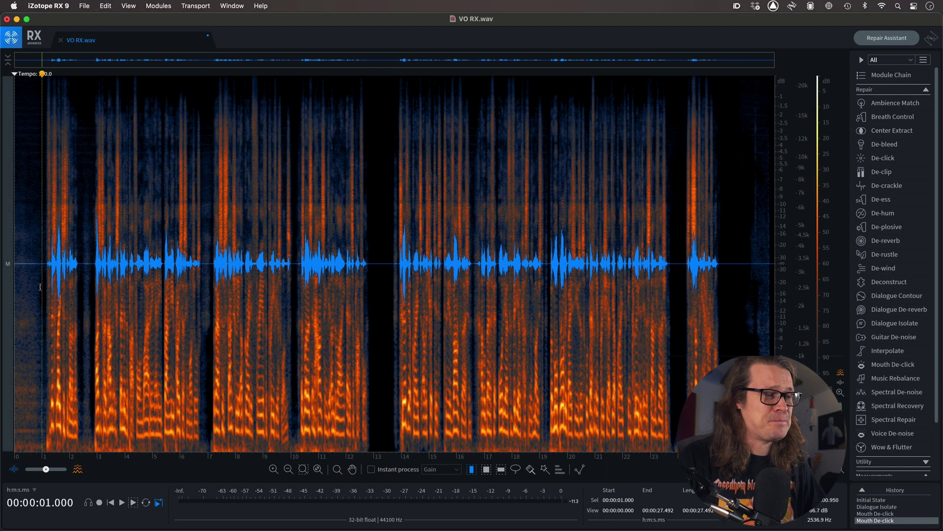
{"action": "key", "text": "space"}
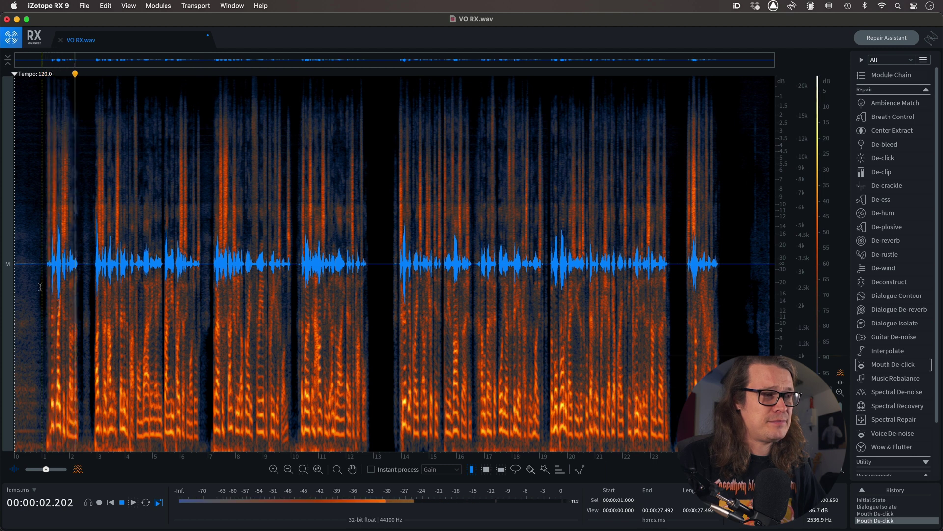
{"action": "key", "text": "space"}
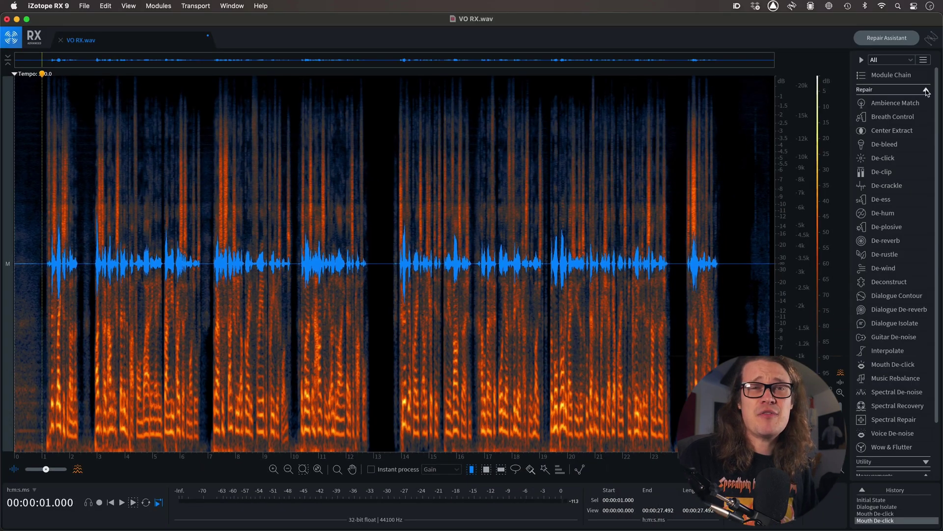
- Open the Find Similar module and select the short plosive at the start of the first phrase, just after 1 s
{"action": "left_click", "coordinate": [927, 90]}
{"action": "left_click", "coordinate": [891, 132]}
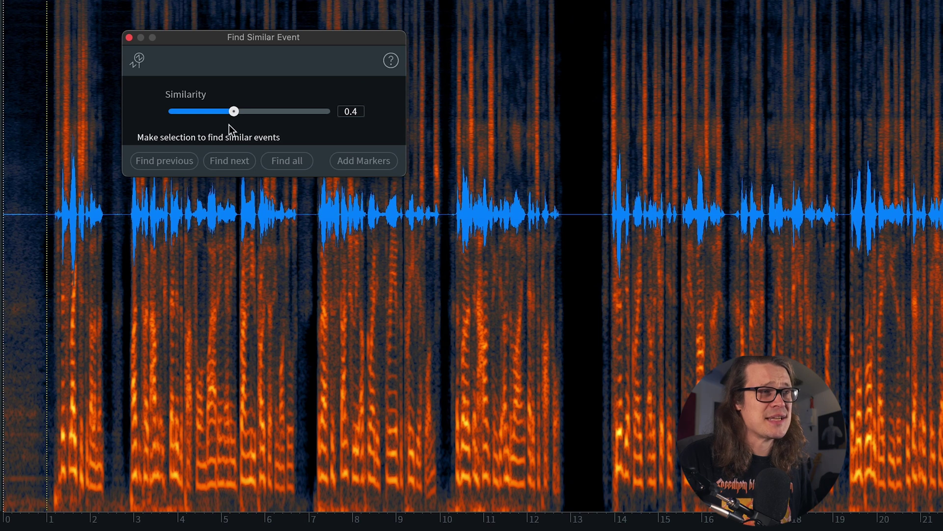
{"action": "left_click_drag", "start_coordinate": [54, 497], "coordinate": [62, 498]}
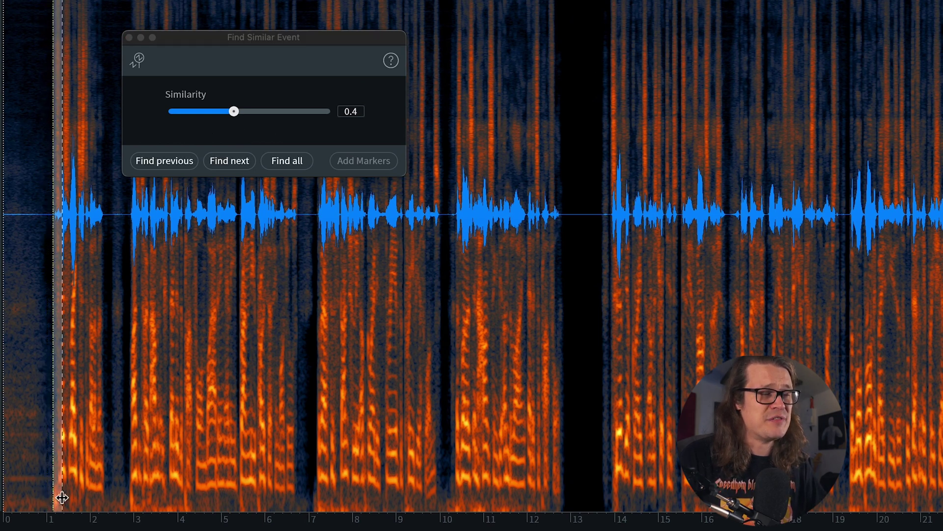
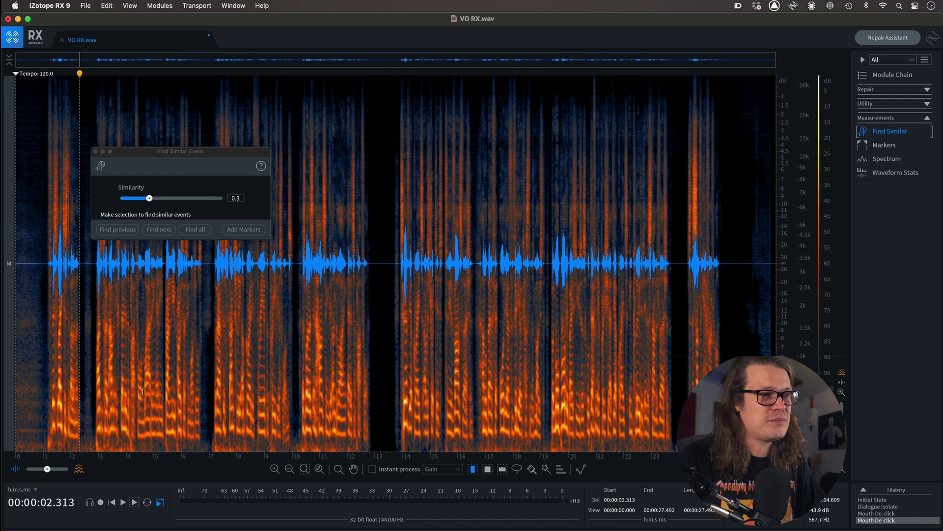
- Audition the audio around 4 s and select the short sound from 4.000 to 4.263 s
{"action": "left_click", "coordinate": [130, 433]}
{"action": "key", "text": "space"}
{"action": "left_click_drag", "start_coordinate": [128, 439], "coordinate": [133, 439]}
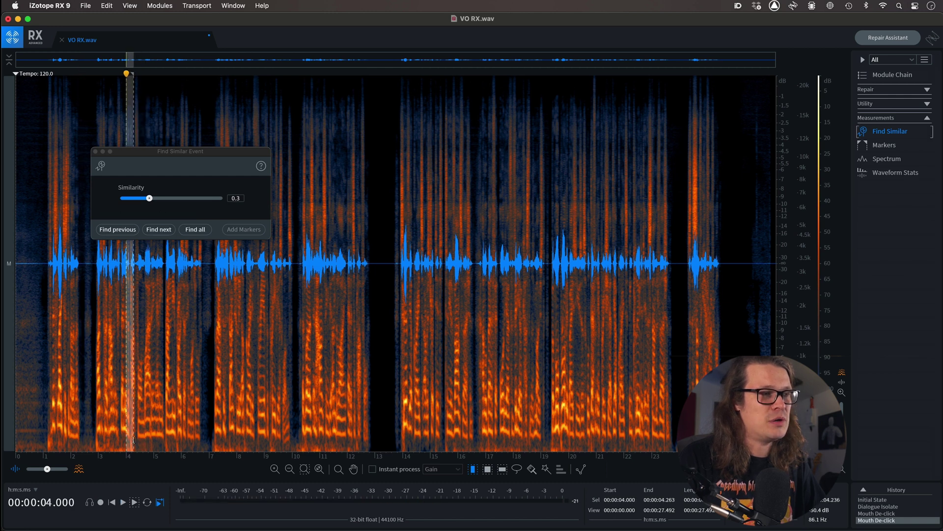
- Find all events similar to the selection at similarity 0.4 and add markers to them
{"action": "left_click", "coordinate": [202, 230]}
{"action": "left_click_drag", "start_coordinate": [149, 198], "coordinate": [159, 198]}
{"action": "left_click", "coordinate": [201, 229]}
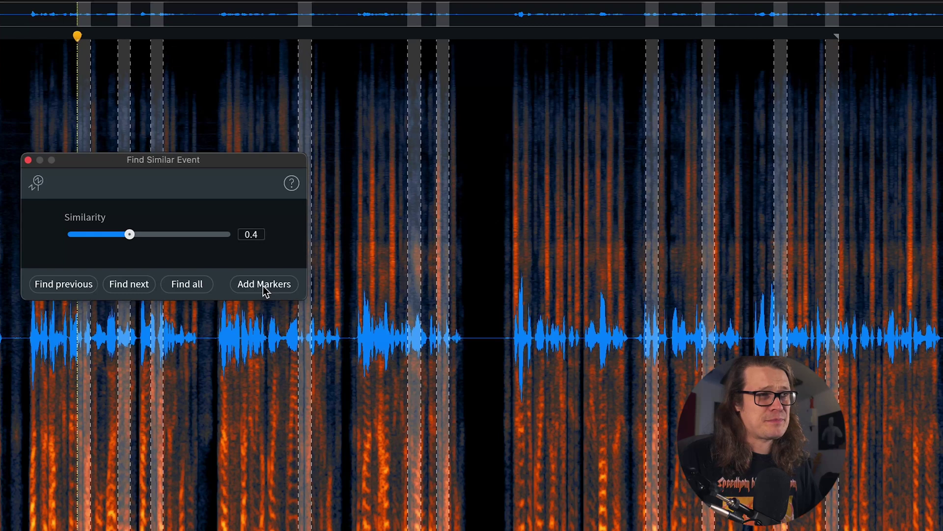
{"action": "left_click", "coordinate": [265, 285]}
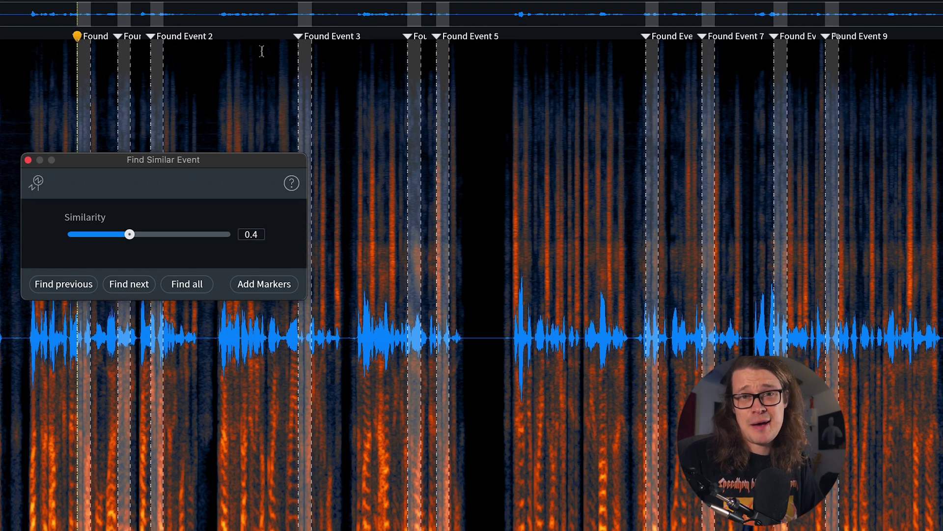
- Select 4.000 to 4.316 s at the first found event and render De-plosive with sensitivity 5.0, strength 5.2 and frequency limit 142 Hz
{"action": "left_click", "coordinate": [78, 435]}
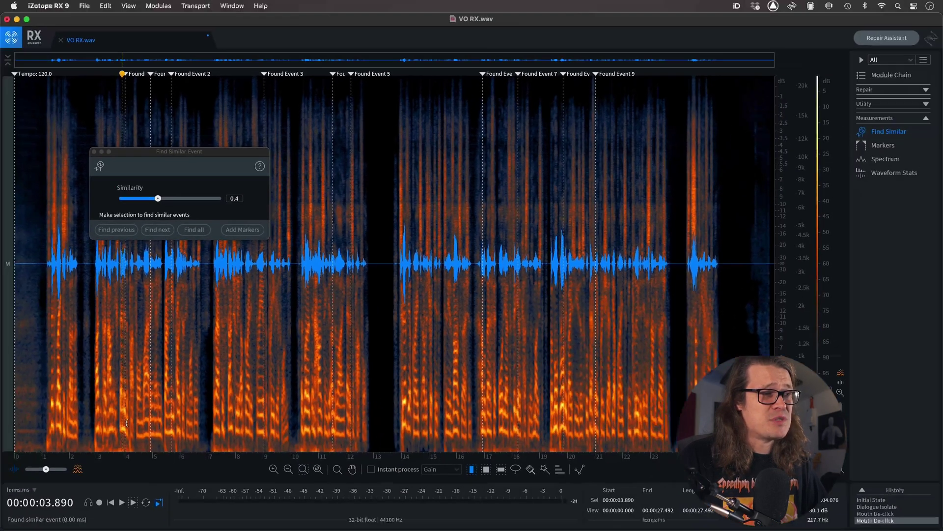
{"action": "left_click_drag", "start_coordinate": [109, 470], "coordinate": [119, 482]}
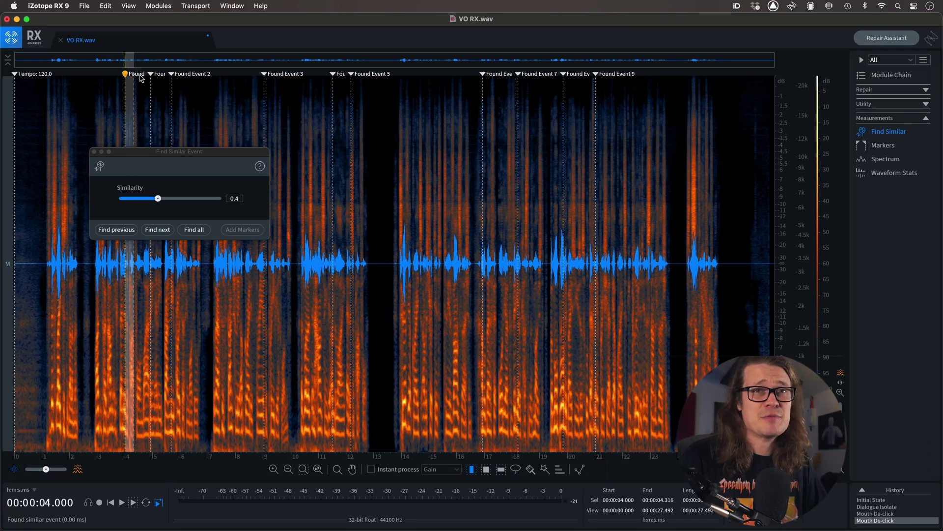
{"action": "left_click", "coordinate": [926, 91]}
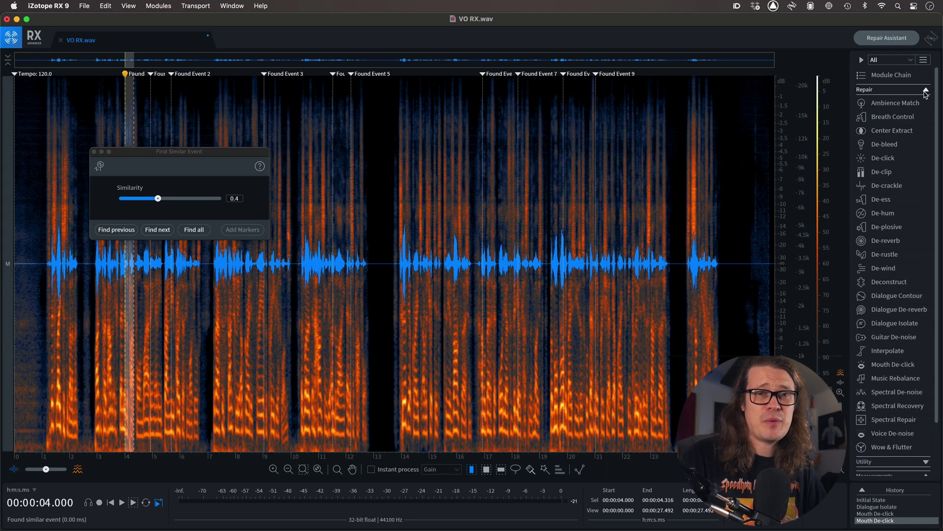
{"action": "left_click", "coordinate": [886, 227]}
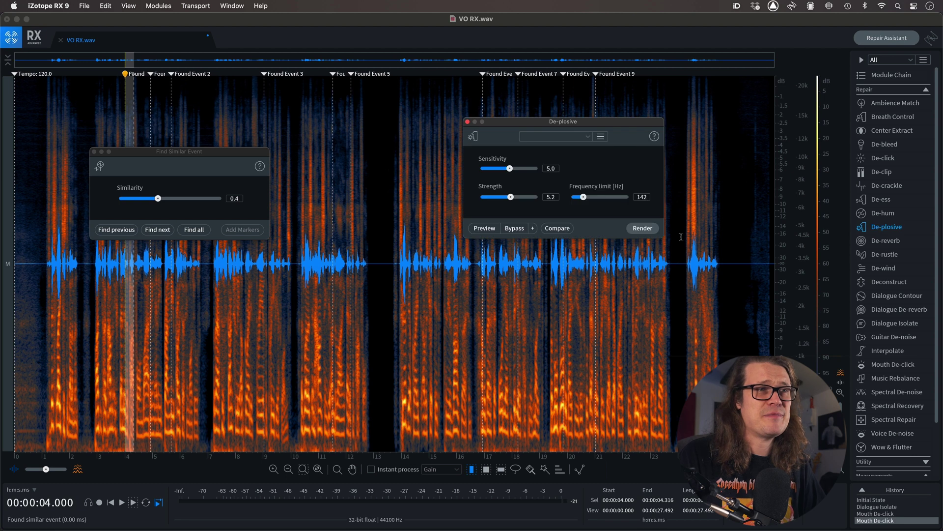
{"action": "left_click", "coordinate": [639, 229]}
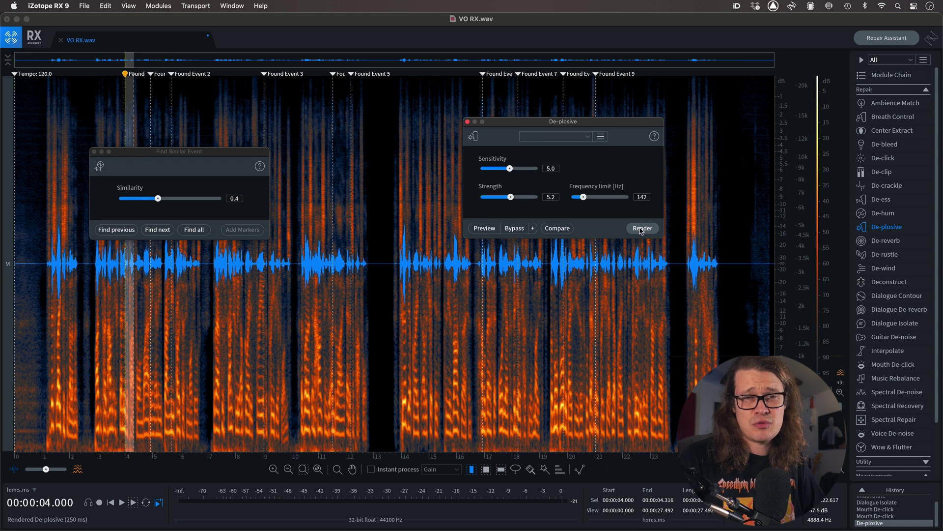
- Render De-plosive on the second found event, selected from 4.923 to 5.000 s, and set the module's frequency limit to 200 Hz
{"action": "key", "text": "space"}
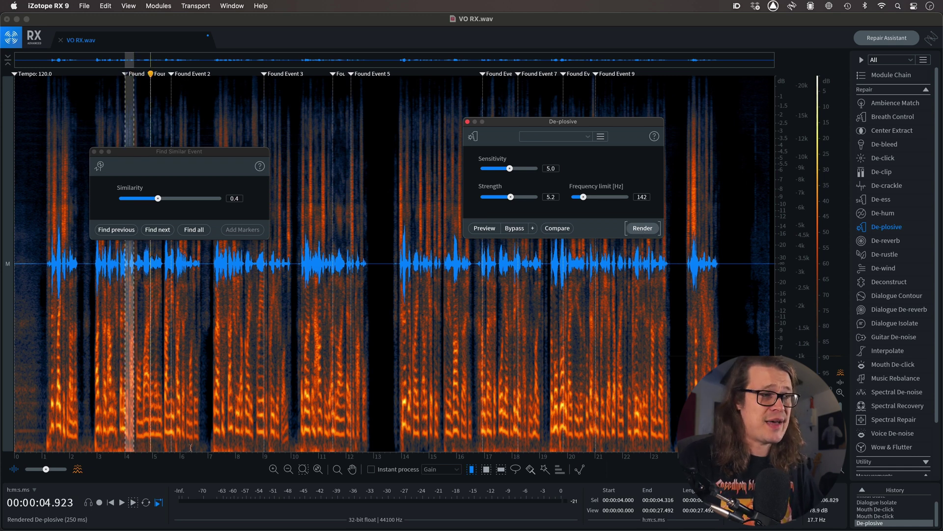
{"action": "left_click", "coordinate": [152, 444]}
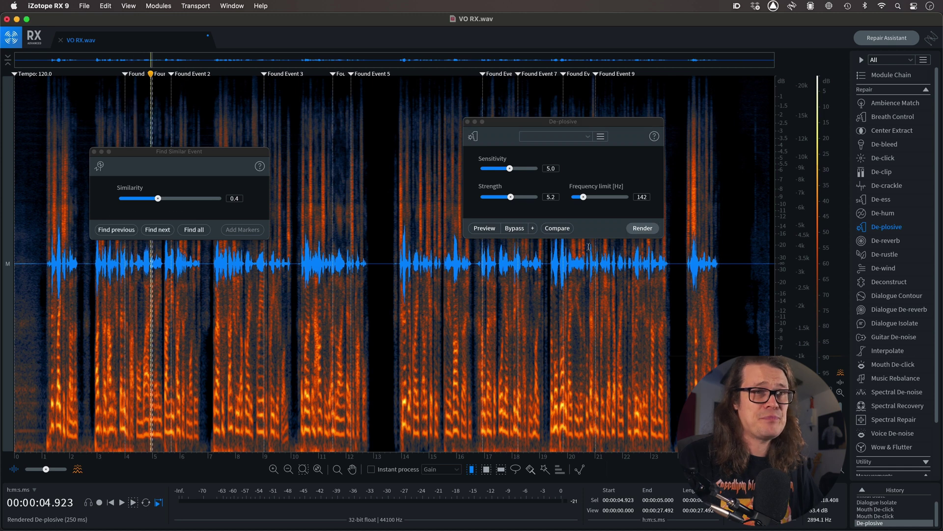
{"action": "left_click", "coordinate": [640, 230]}
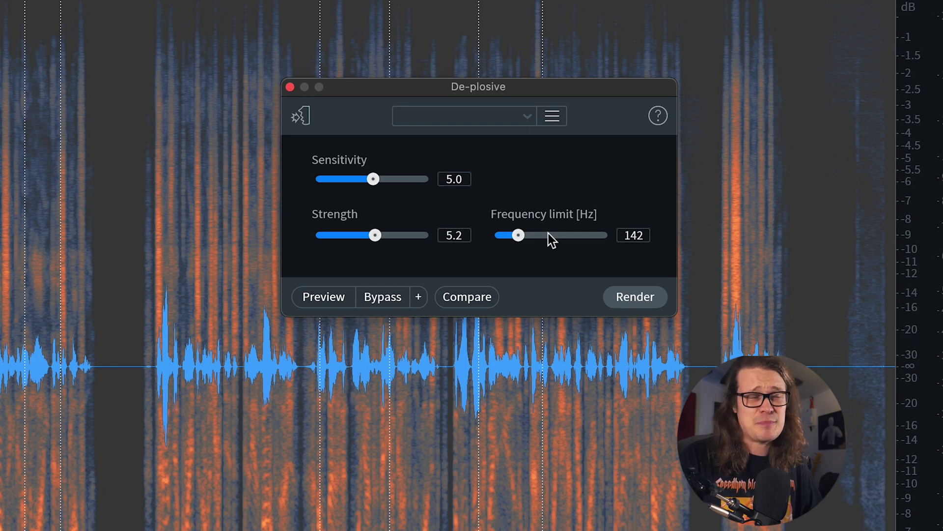
{"action": "left_click", "coordinate": [531, 236]}
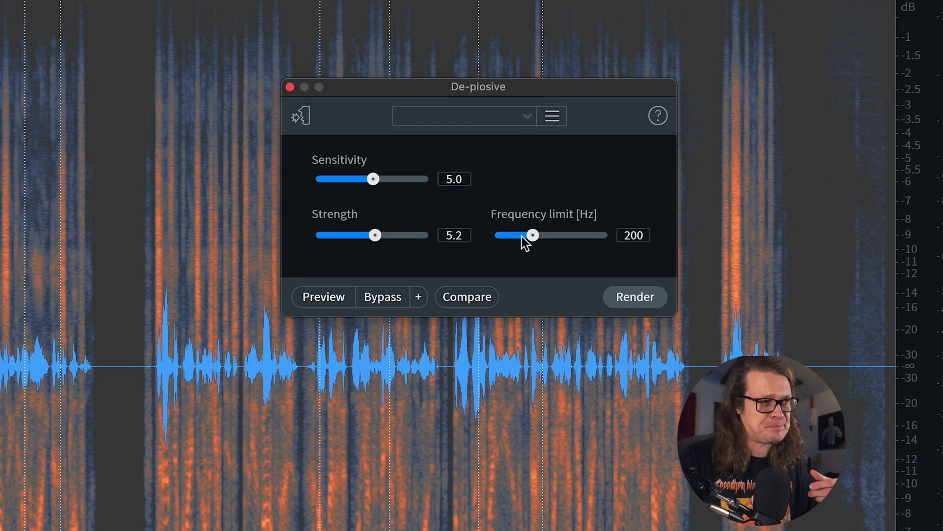
- Set De-plosive's frequency limit to 142 Hz and render it on the whole file with sensitivity 5.0 and strength 5.2
{"action": "left_click_drag", "start_coordinate": [524, 238], "coordinate": [520, 238]}
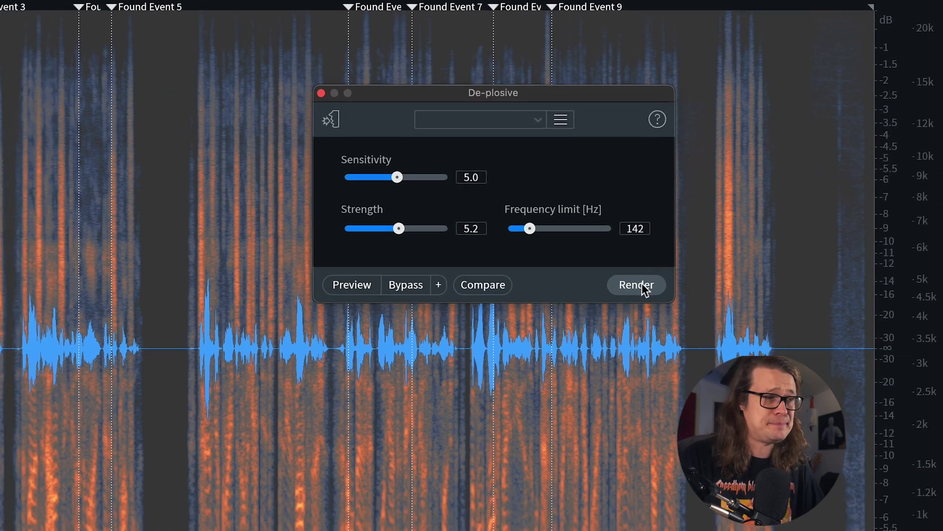
{"action": "left_click", "coordinate": [641, 286]}
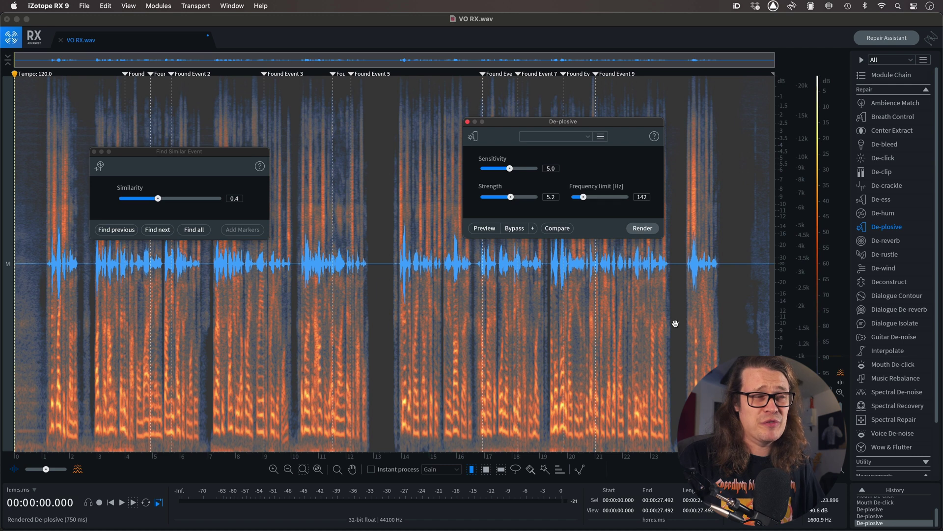
- Close Find Similar Event, play from 1.234 s, and compare the Mouth De-click and latest De-plosive history states
{"action": "left_click", "coordinate": [48, 349]}
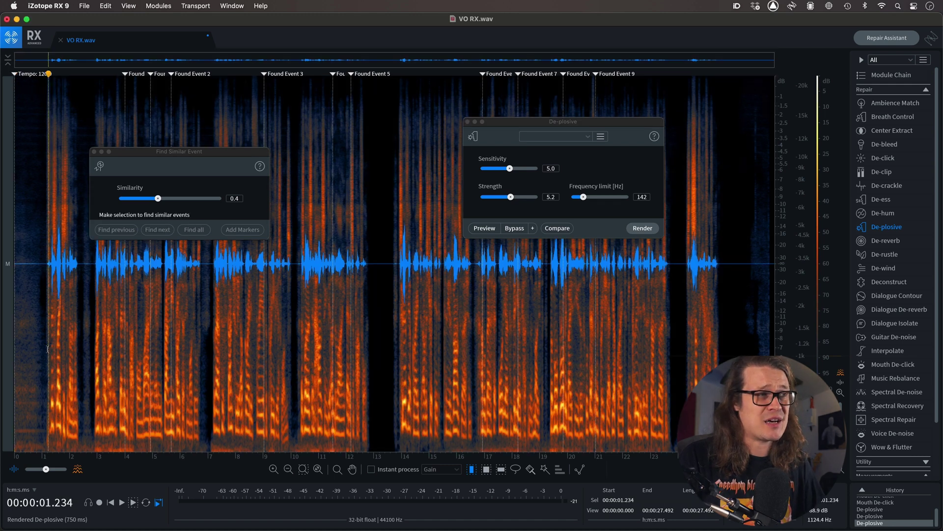
{"action": "left_click", "coordinate": [94, 151]}
{"action": "key", "text": "space"}
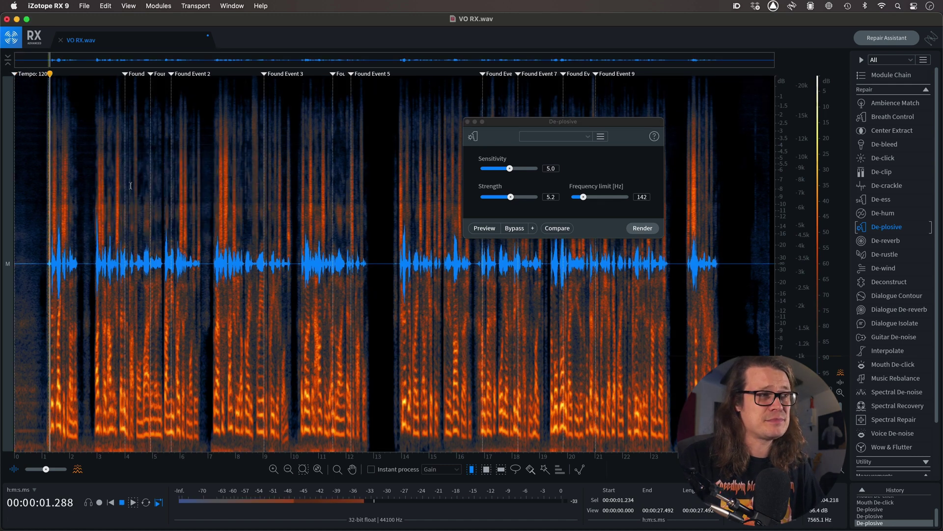
{"action": "left_click", "coordinate": [861, 502]}
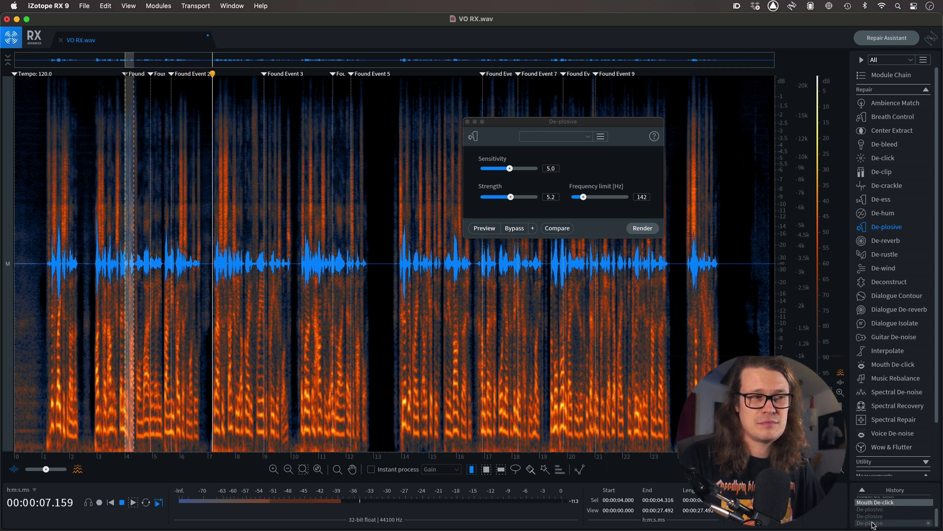
{"action": "left_click", "coordinate": [872, 524]}
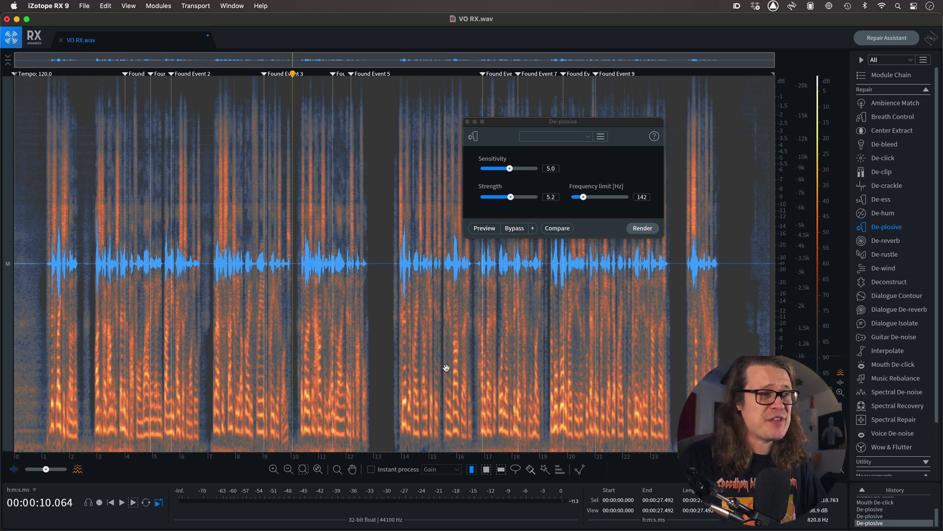
{"action": "left_click", "coordinate": [251, 388]}
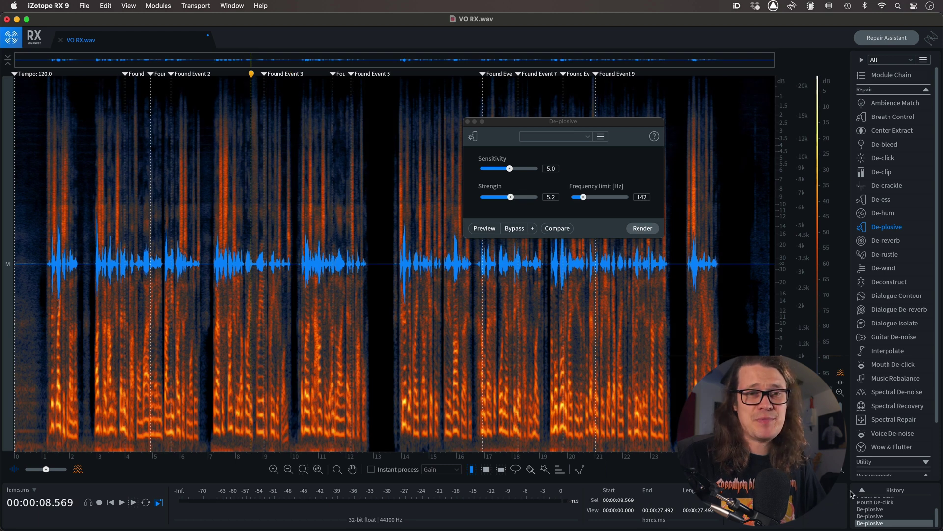
{"action": "left_click", "coordinate": [863, 502]}
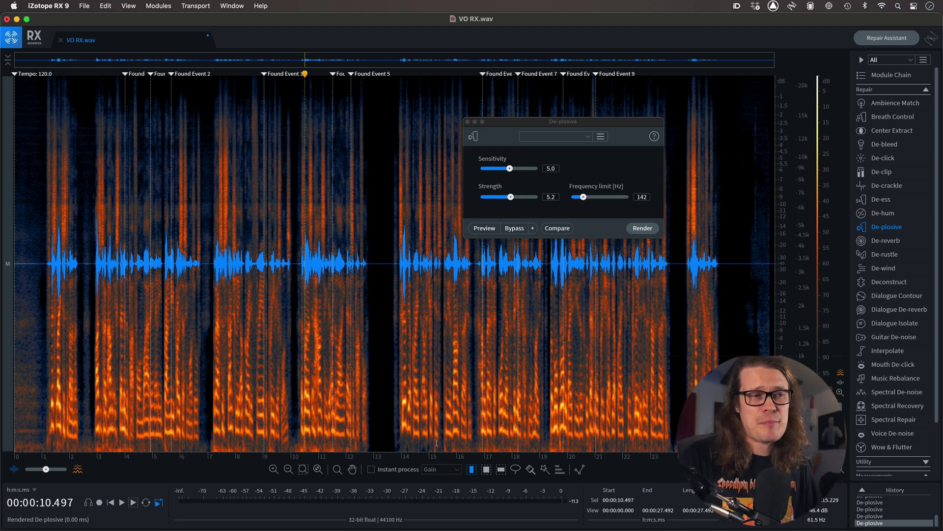
- Clear the selection and listen to the de-plosived voice-over from 0.835 s
{"action": "left_click_drag", "start_coordinate": [437, 442], "coordinate": [459, 440]}
{"action": "left_click", "coordinate": [471, 440]}
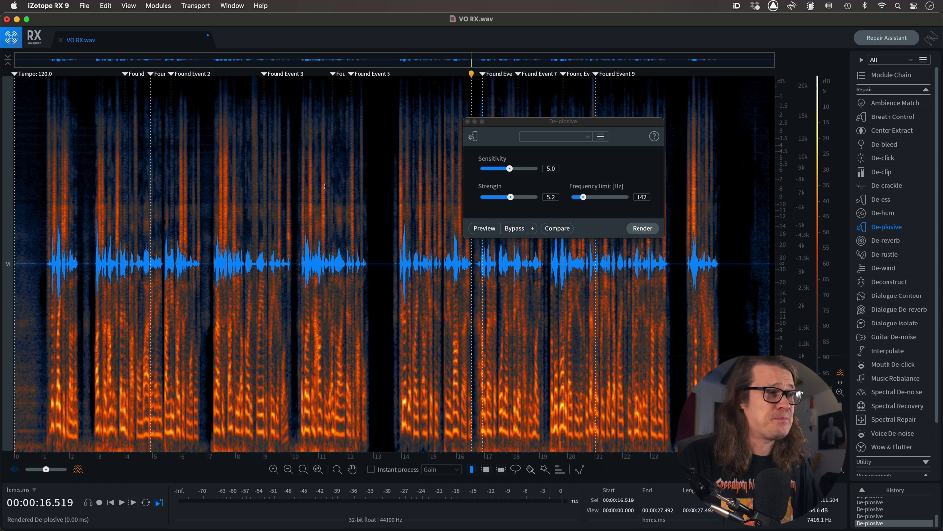
{"action": "left_click", "coordinate": [37, 252]}
{"action": "key", "text": "space"}
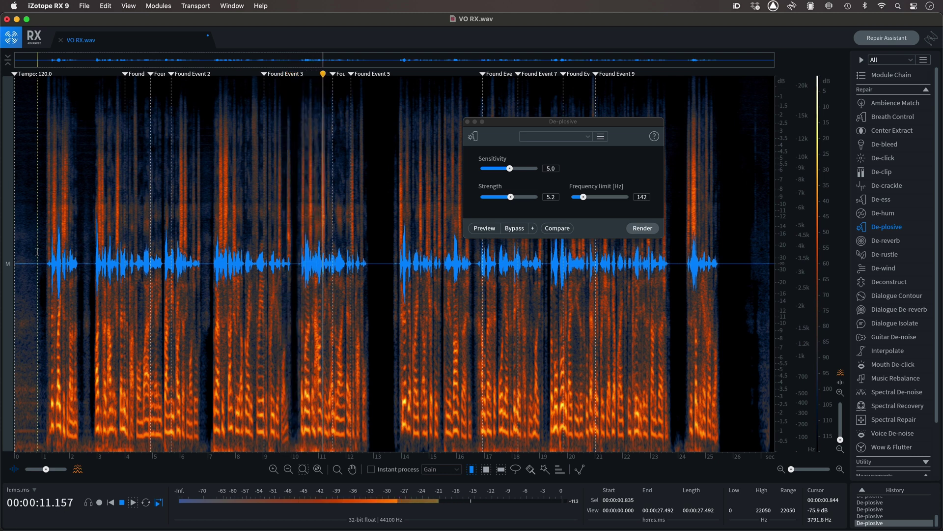
{"action": "key", "text": "space"}
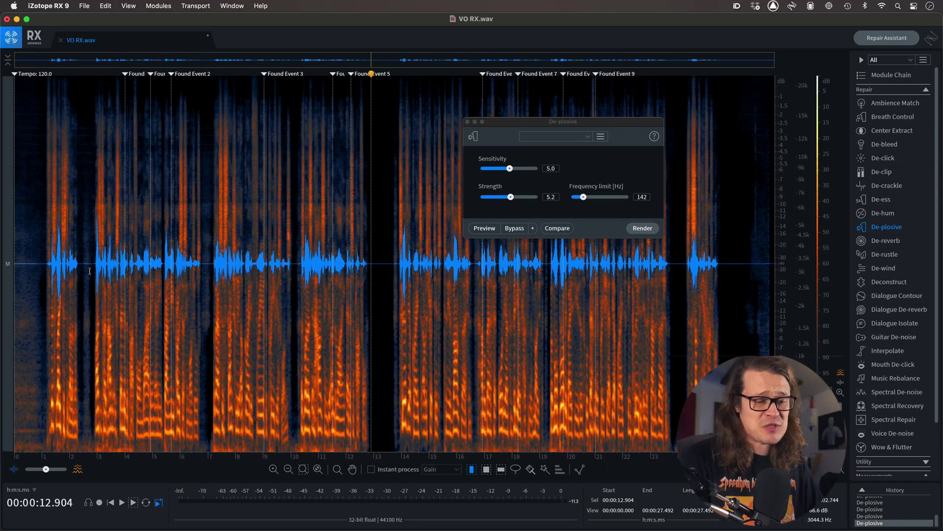
- Examine the background noise in the pause between phrases, selecting 6.763 to 7.142 s and clearing the selection
{"action": "key", "text": "super+Up"}
{"action": "key", "text": "super+Up"}
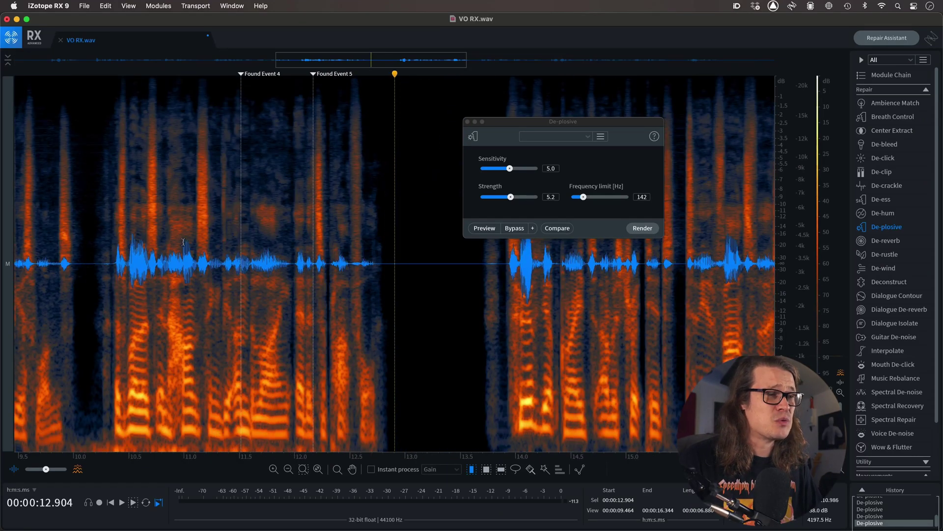
{"action": "scroll", "coordinate": [187, 248], "scroll_direction": "left", "scroll_amount": 10}
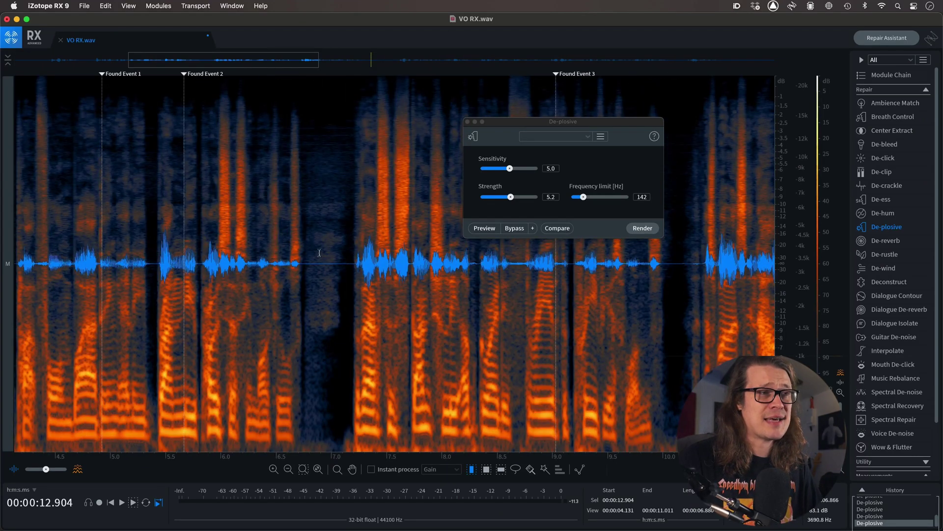
{"action": "left_click_drag", "start_coordinate": [305, 265], "coordinate": [347, 265]}
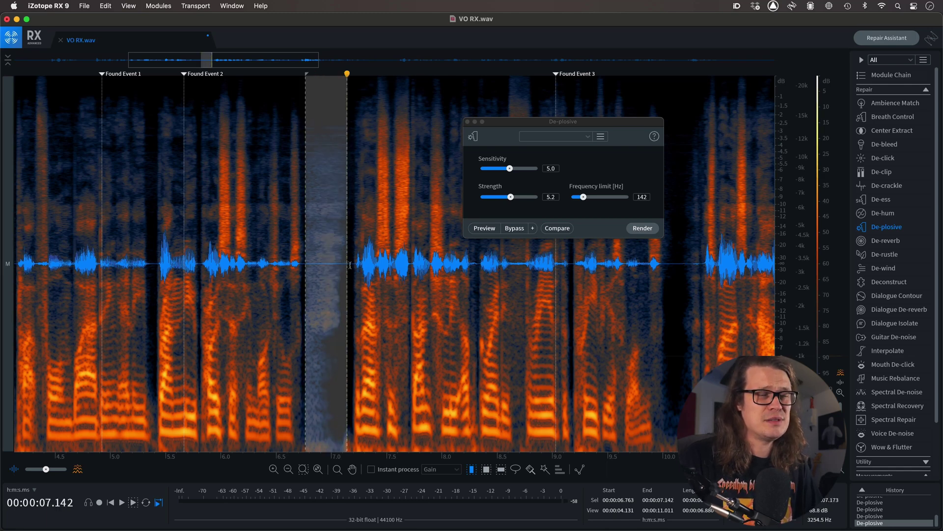
{"action": "left_click", "coordinate": [349, 265]}
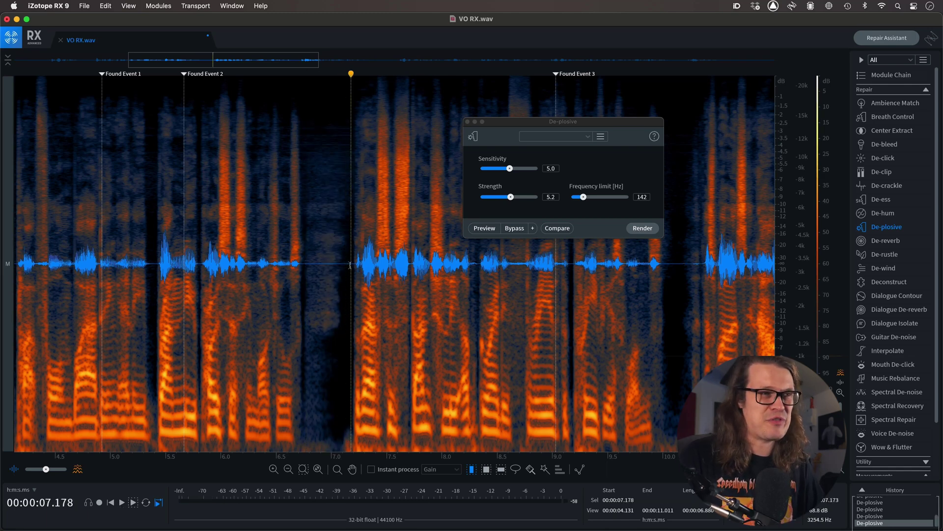
{"action": "scroll", "coordinate": [293, 348], "scroll_direction": "left", "scroll_amount": 5}
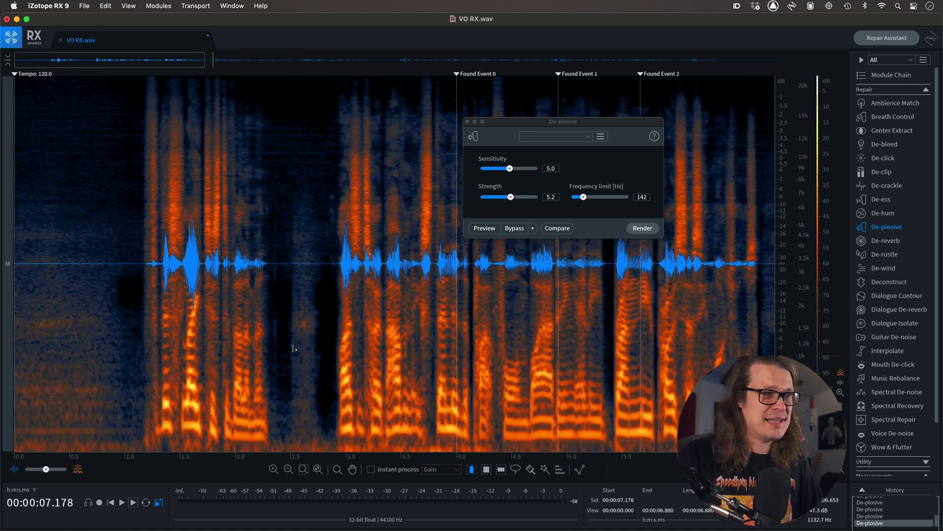
- Select and audition the noise from 0 to 1.000 s, close De-plosive, and learn the selection as the Spectral De-noise profile
{"action": "left_click_drag", "start_coordinate": [125, 269], "coordinate": [0, 290]}
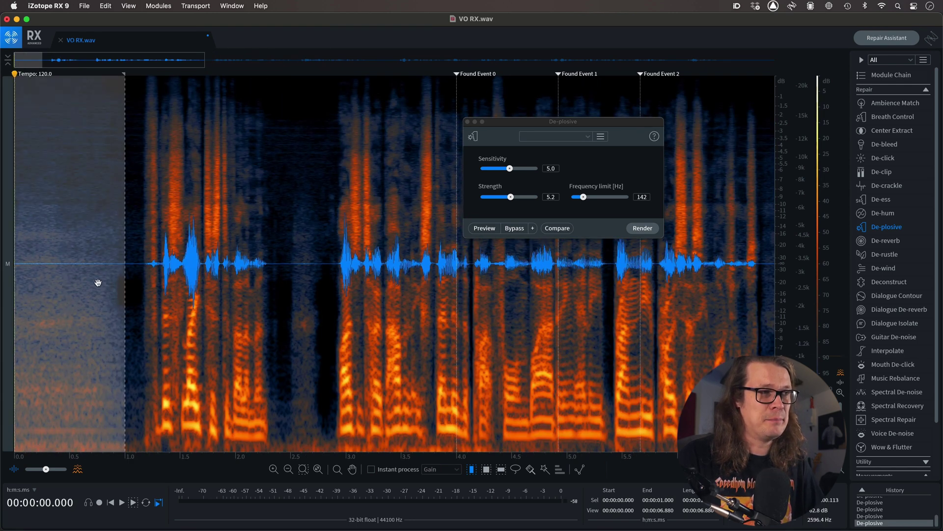
{"action": "key", "text": "space"}
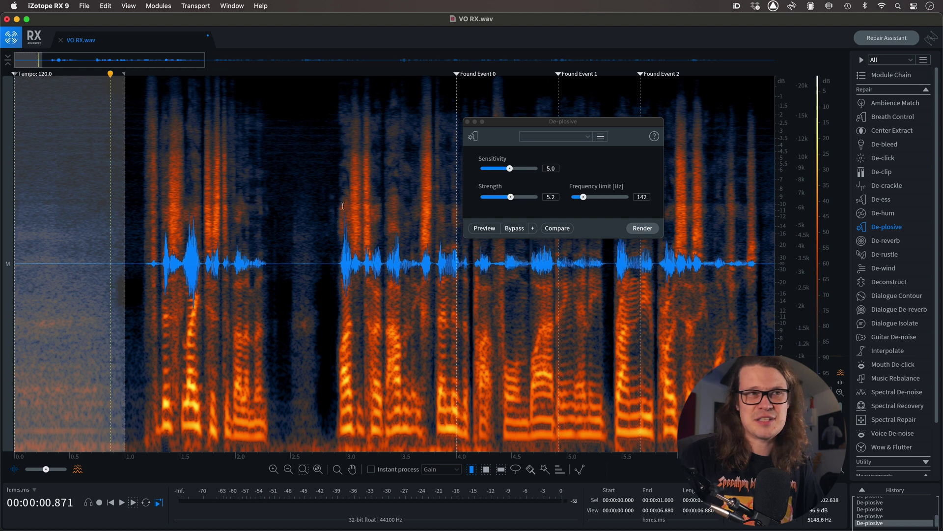
{"action": "left_click", "coordinate": [467, 122]}
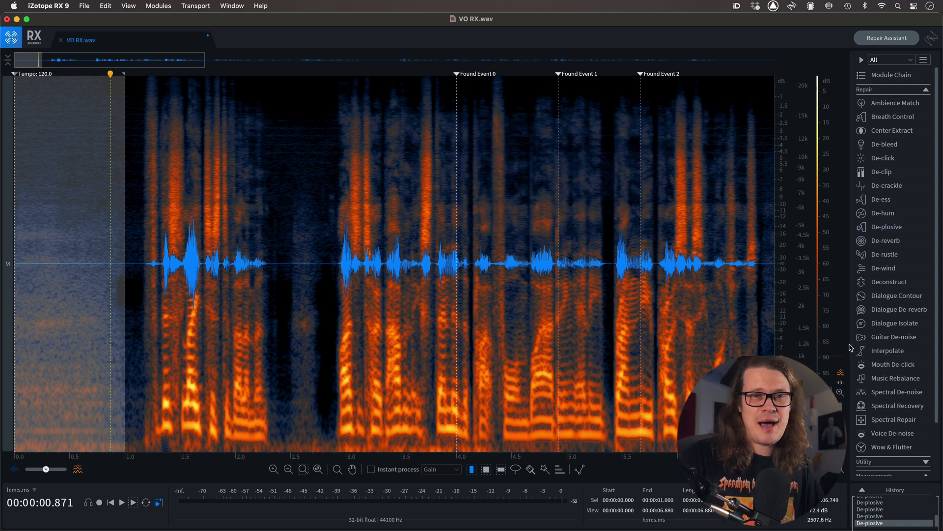
{"action": "left_click", "coordinate": [880, 392]}
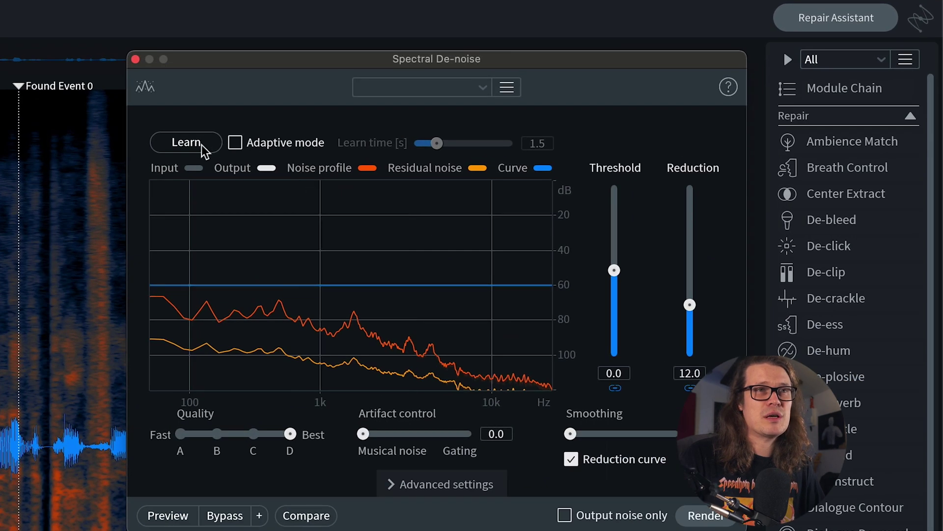
{"action": "left_click_drag", "start_coordinate": [343, 64], "coordinate": [263, 38]}
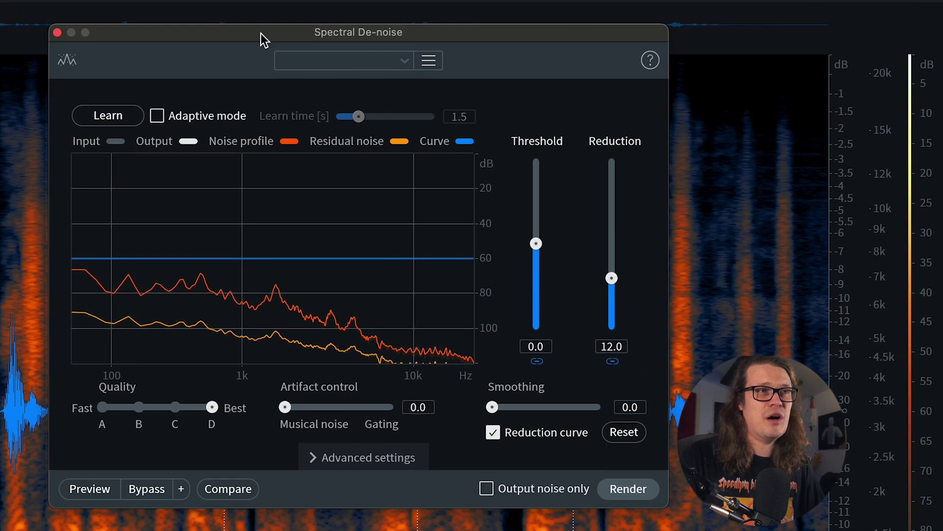
{"action": "left_click", "coordinate": [132, 114]}
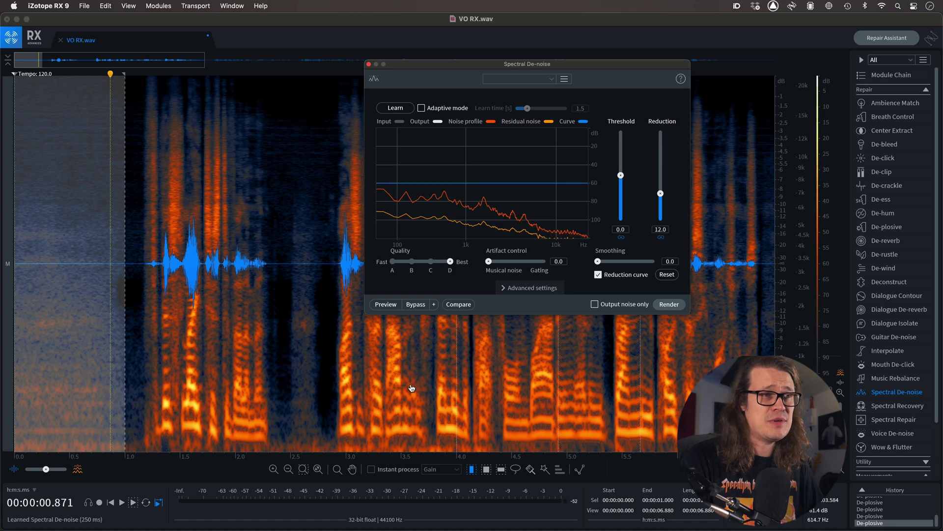
- Render Spectral De-noise on the entire file with threshold 0.0, reduction 12.0 and quality D
{"action": "scroll", "coordinate": [411, 388], "scroll_direction": "down", "scroll_amount": 5}
{"action": "key", "text": "super+a"}
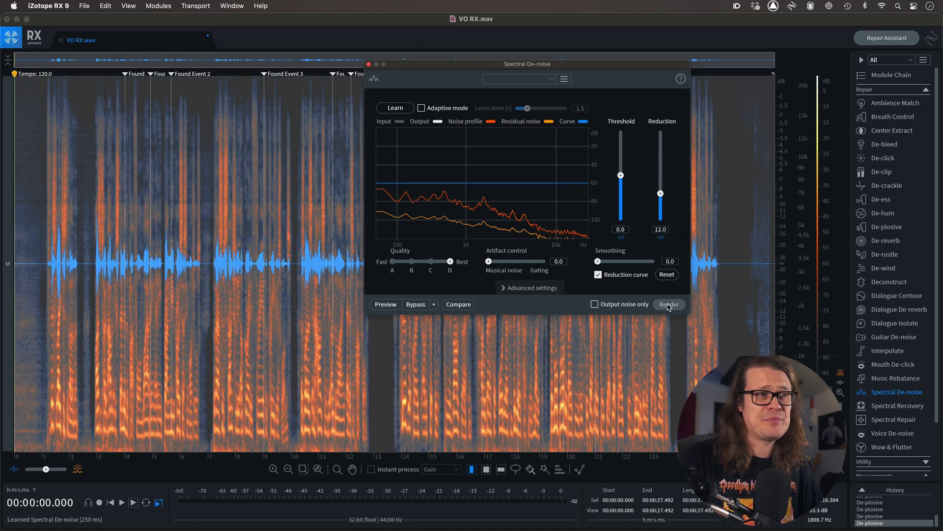
{"action": "left_click", "coordinate": [669, 305]}
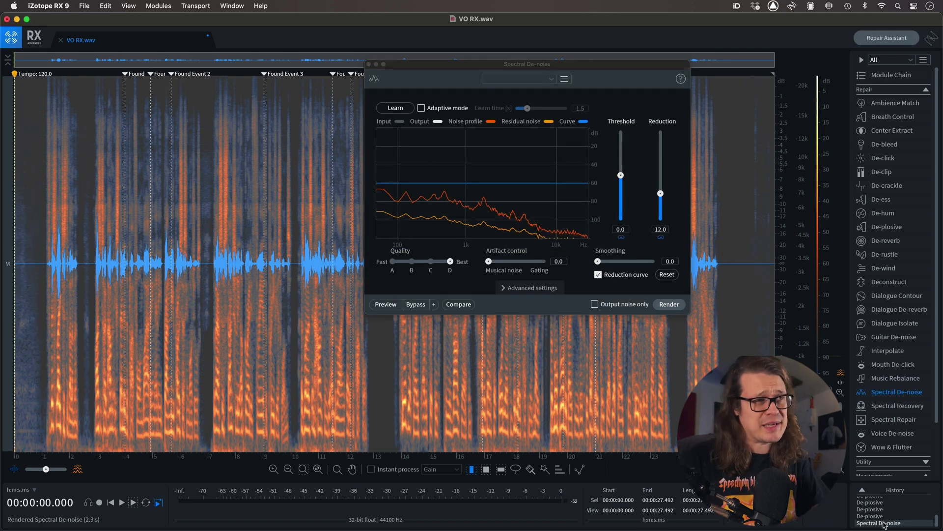
- Close Spectral De-noise and listen to the denoised voice-over from 0.702 s
{"action": "left_click", "coordinate": [369, 64]}
{"action": "left_click", "coordinate": [34, 273]}
{"action": "key", "text": "space"}
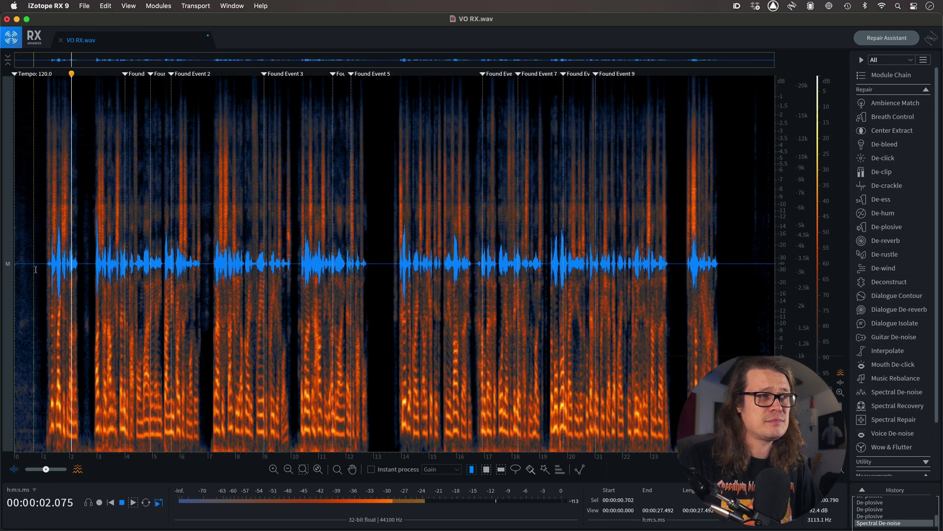